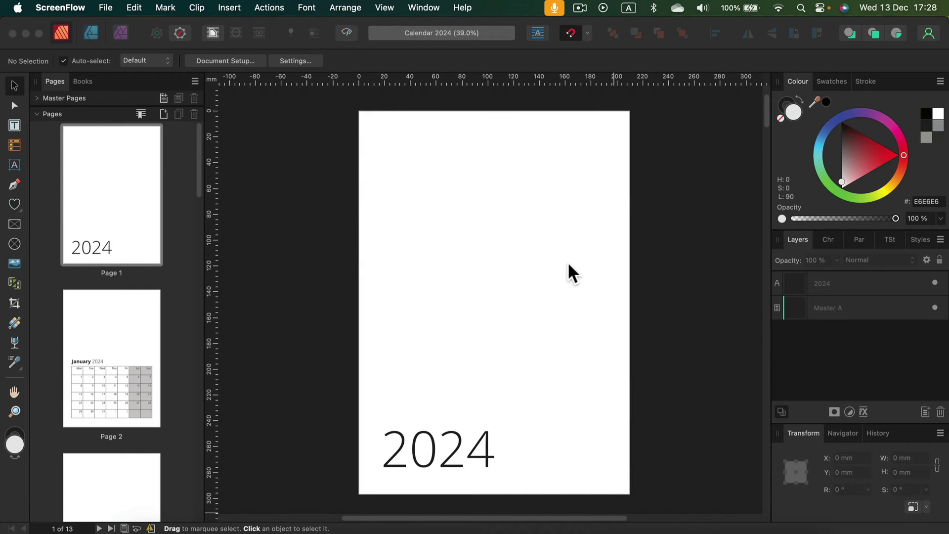
Show page 2 of Calendar 2024 with the January 2024 month grid.
left_click(131, 325)
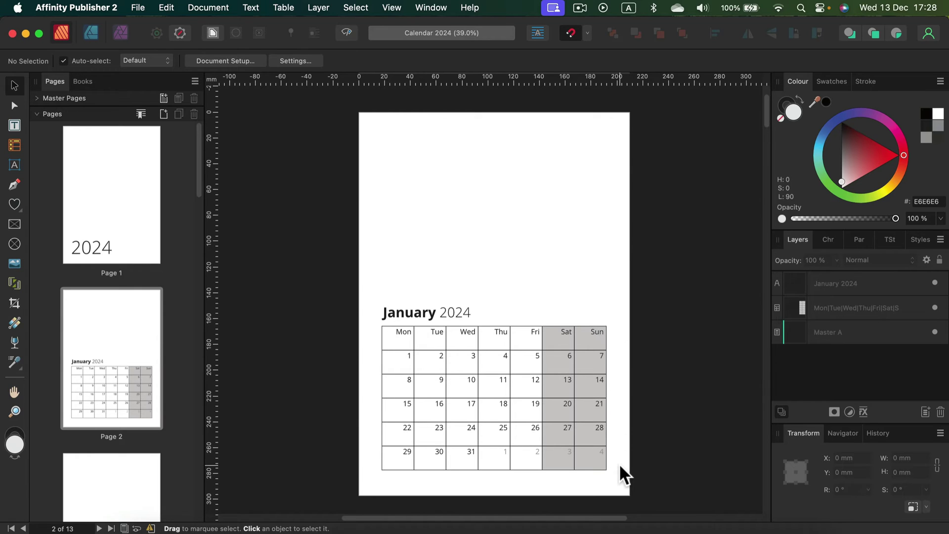
left_click(212, 61)
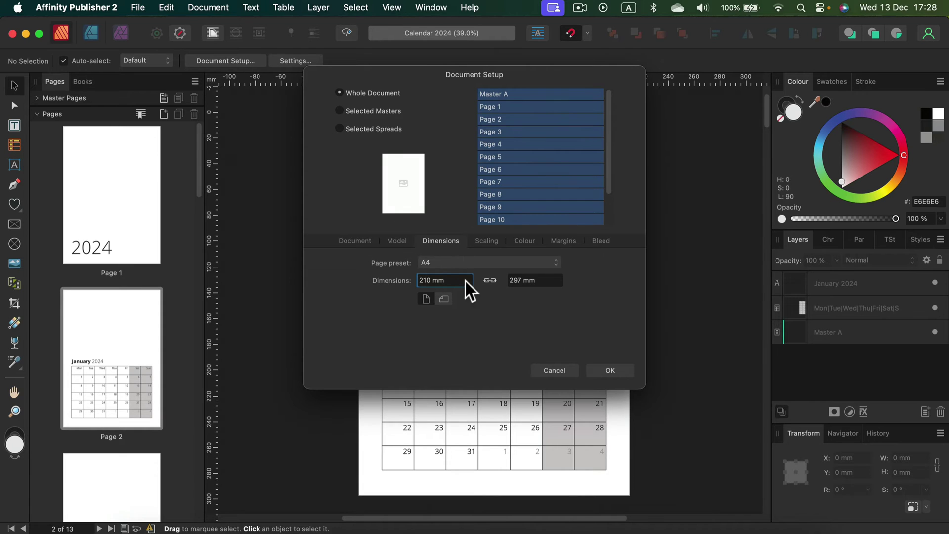
left_click(564, 241)
left_click(607, 244)
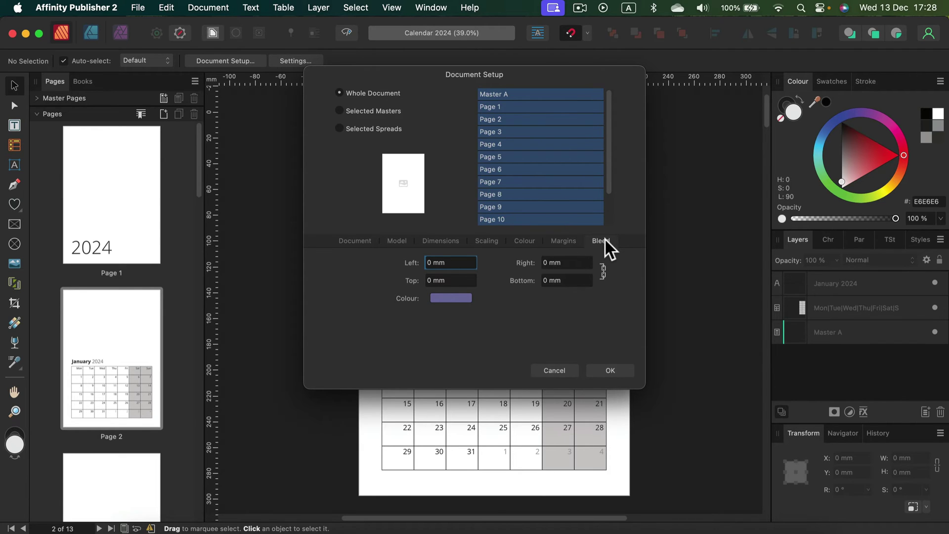
Close Document Setup, inspect the January table's Fri header cell, then expand Master Pages.
left_click(567, 371)
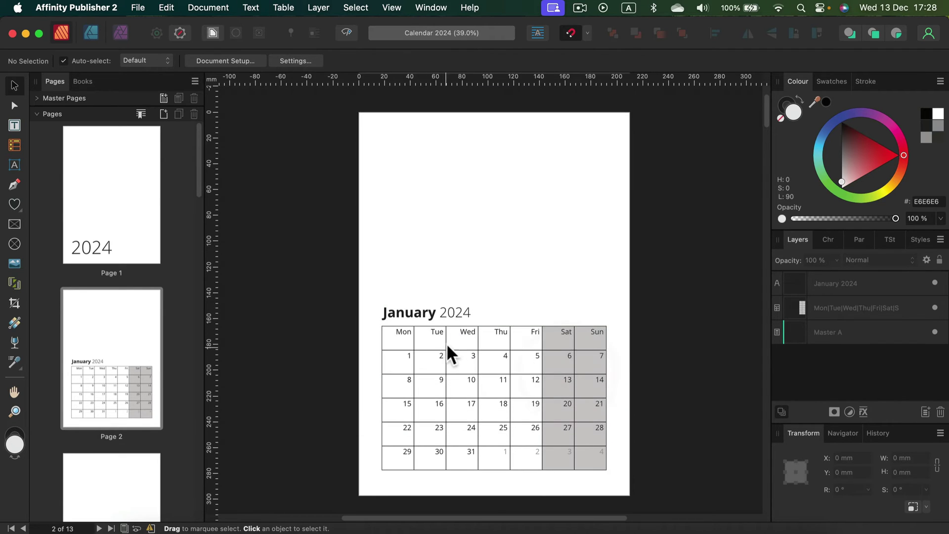
left_click(461, 330)
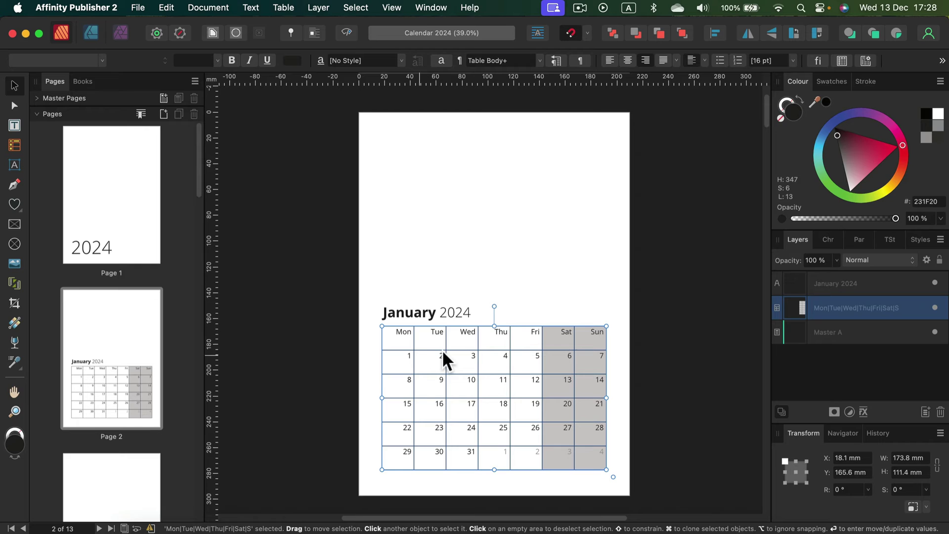
double_click(518, 337)
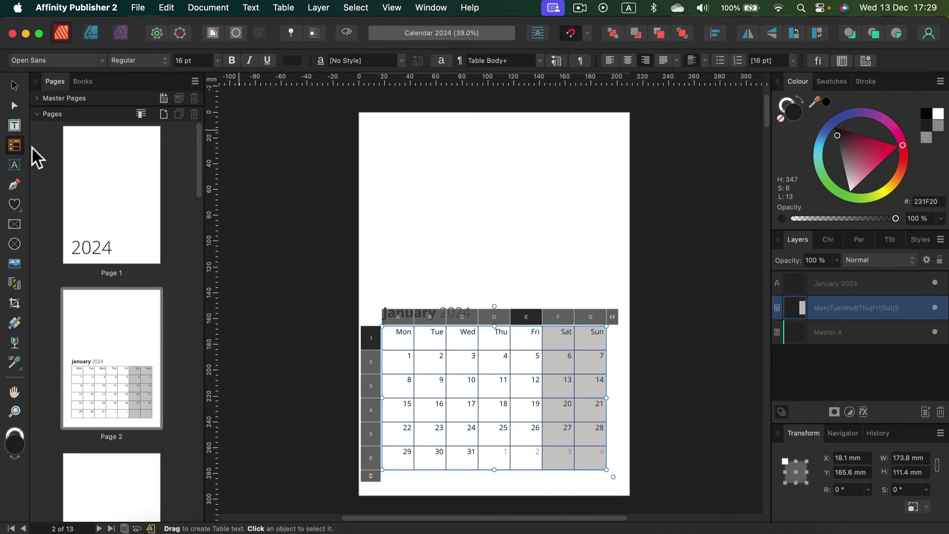
left_click(13, 86)
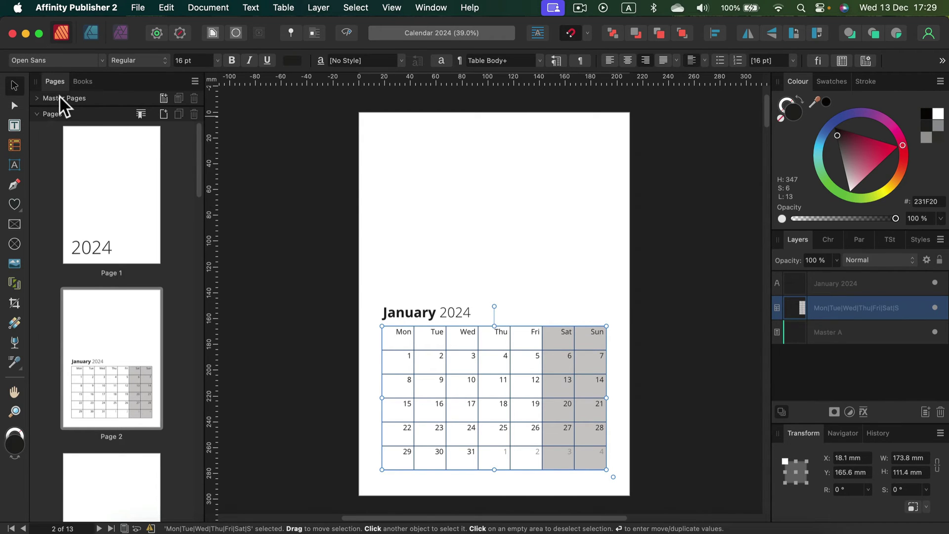
left_click(39, 97)
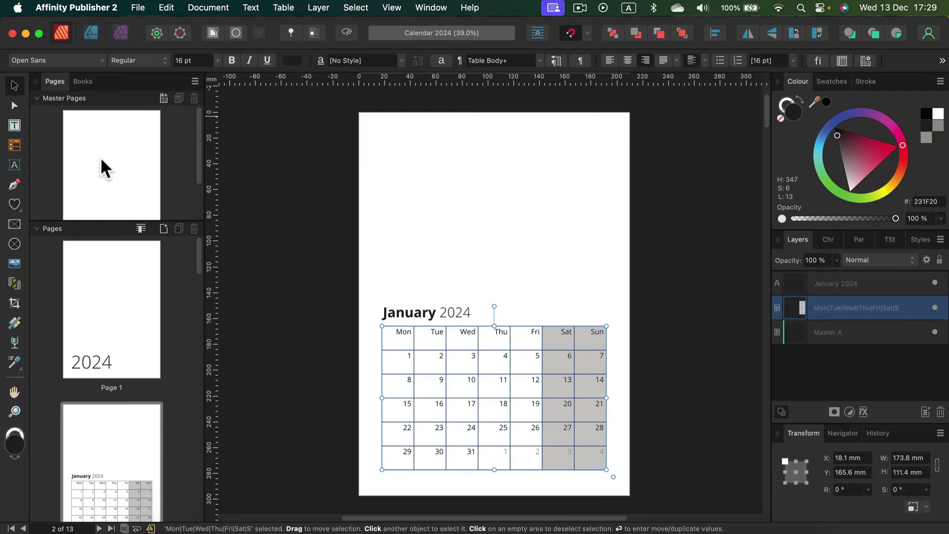
Collapse Master Pages, deselect the calendar table, and scroll through the page list.
left_click(38, 98)
left_click(411, 187)
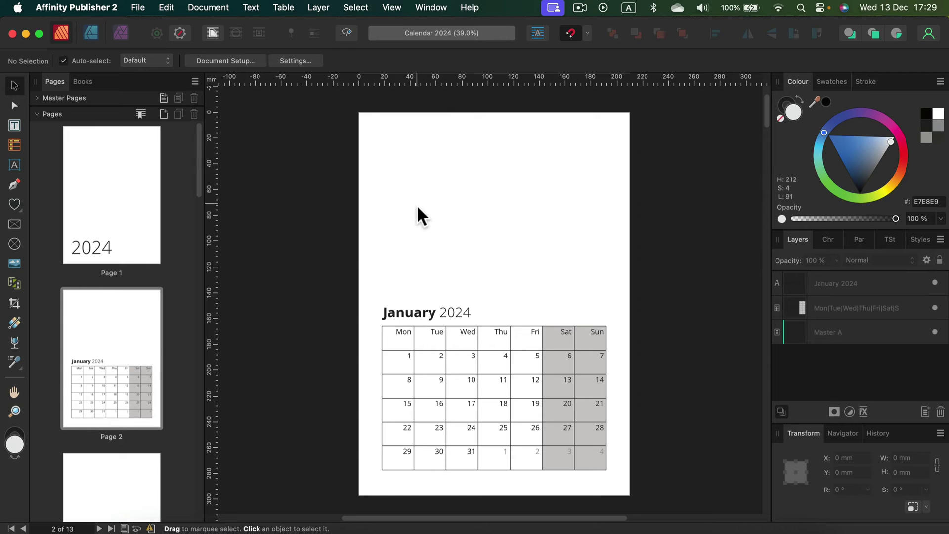
scroll(159, 417, "down", 15)
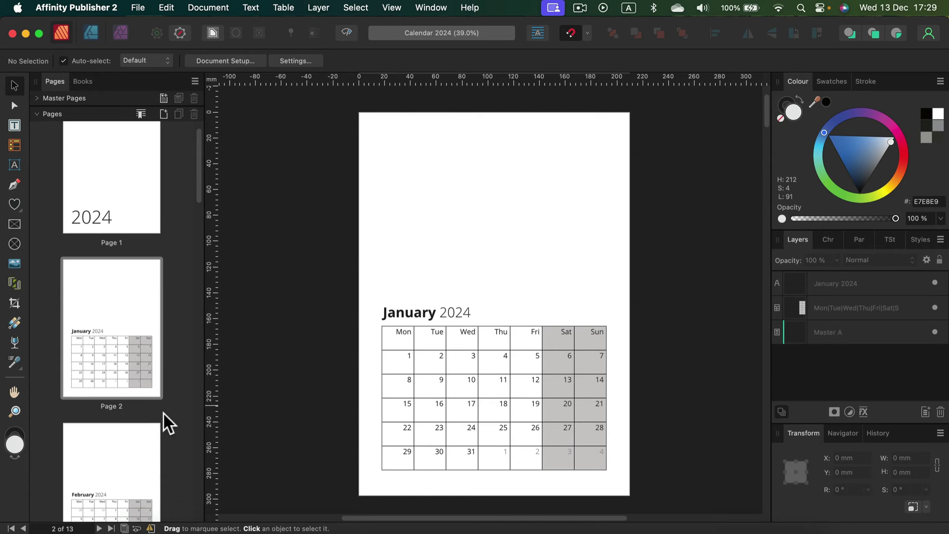
scroll(153, 424, "down", 20)
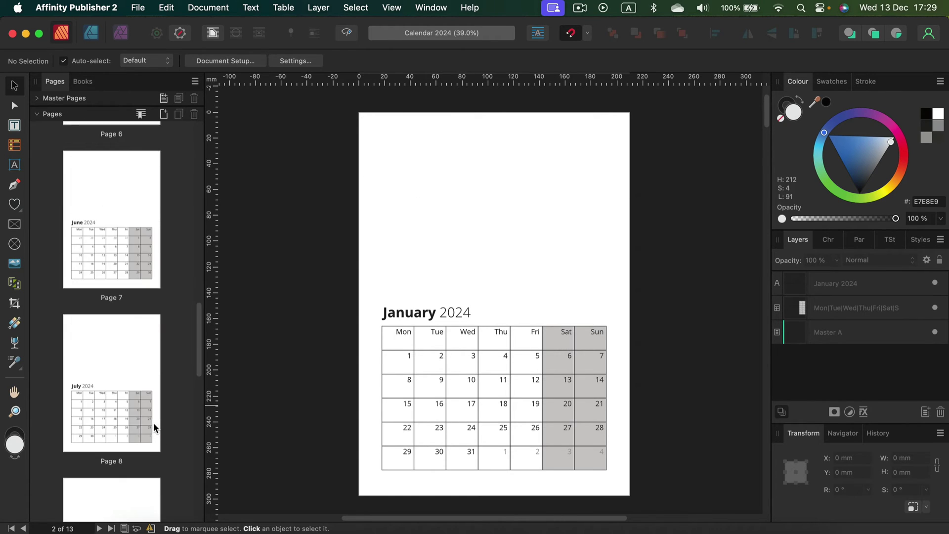
scroll(152, 422, "up", 20)
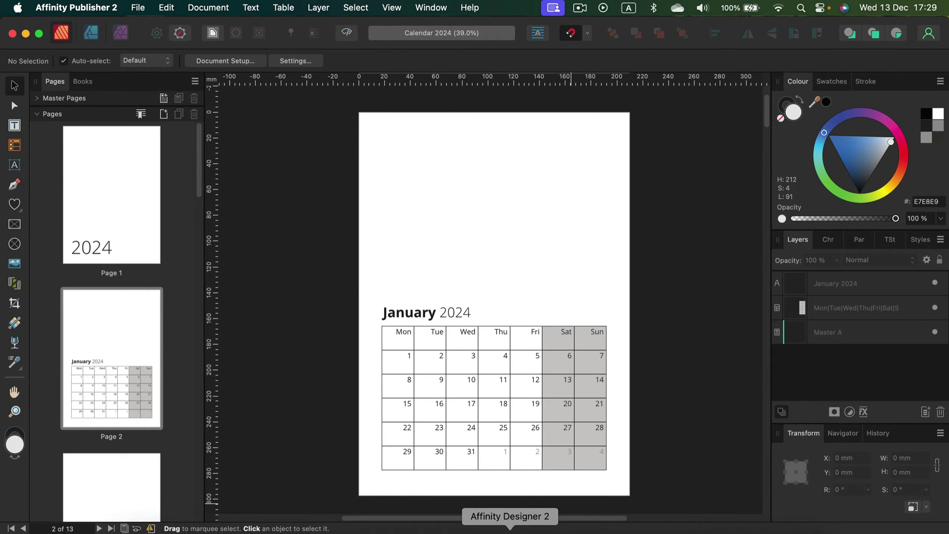
In Designer, start a new document from the Print A4 preset.
left_click(510, 529)
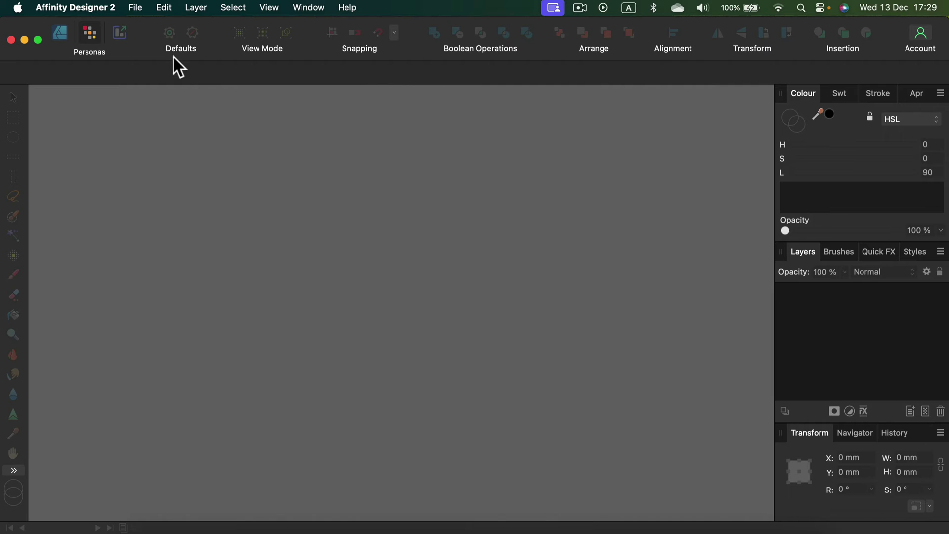
left_click(137, 8)
left_click(141, 22)
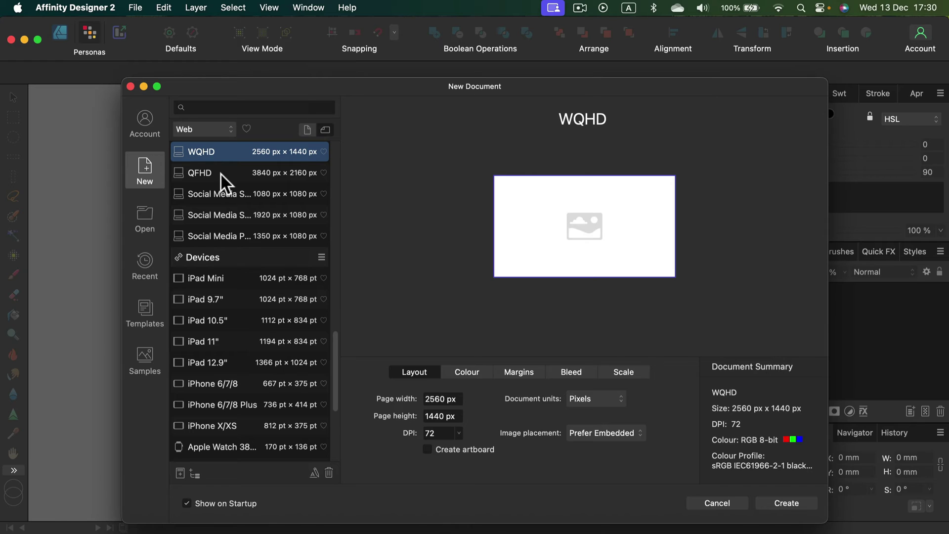
left_click(221, 129)
left_click(211, 83)
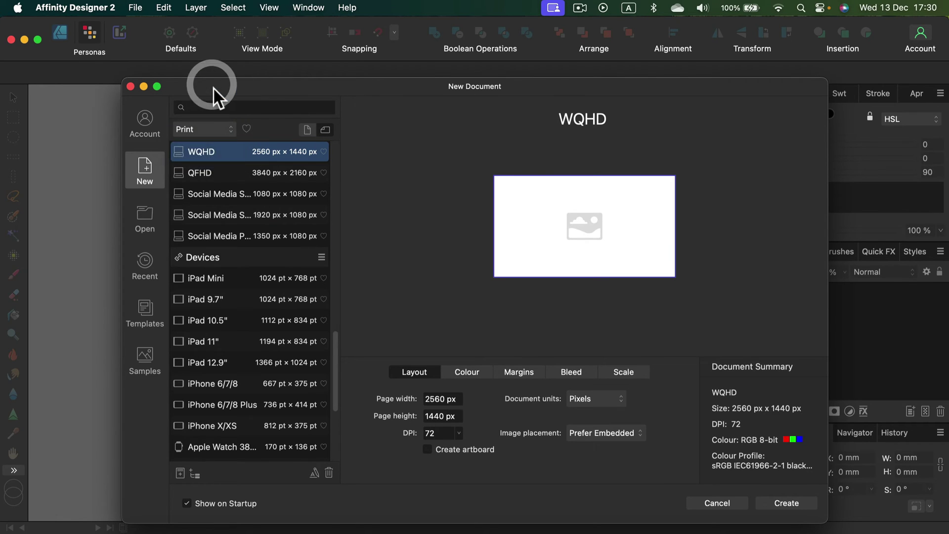
left_click(222, 192)
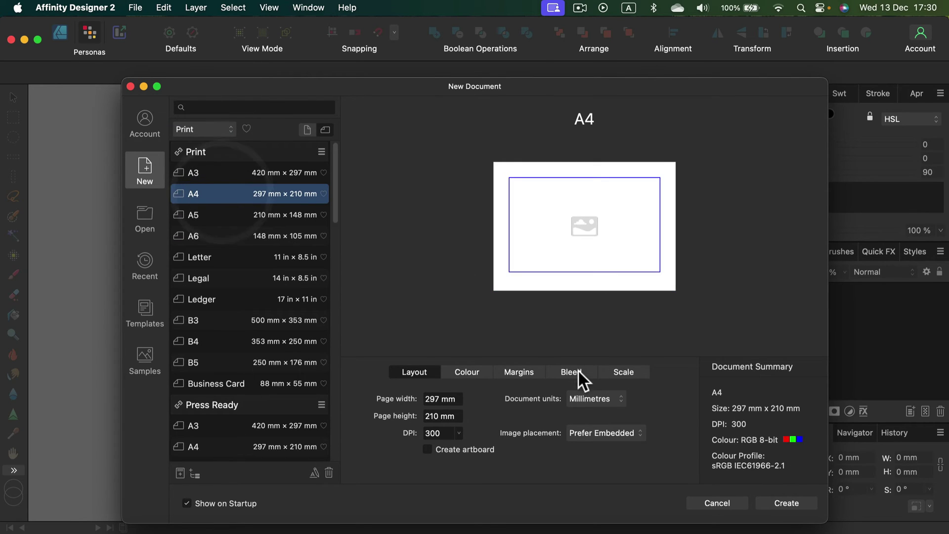
Set CMYK/8 colour, turn off margins, make it portrait, and create the document.
left_click(478, 371)
left_click(481, 398)
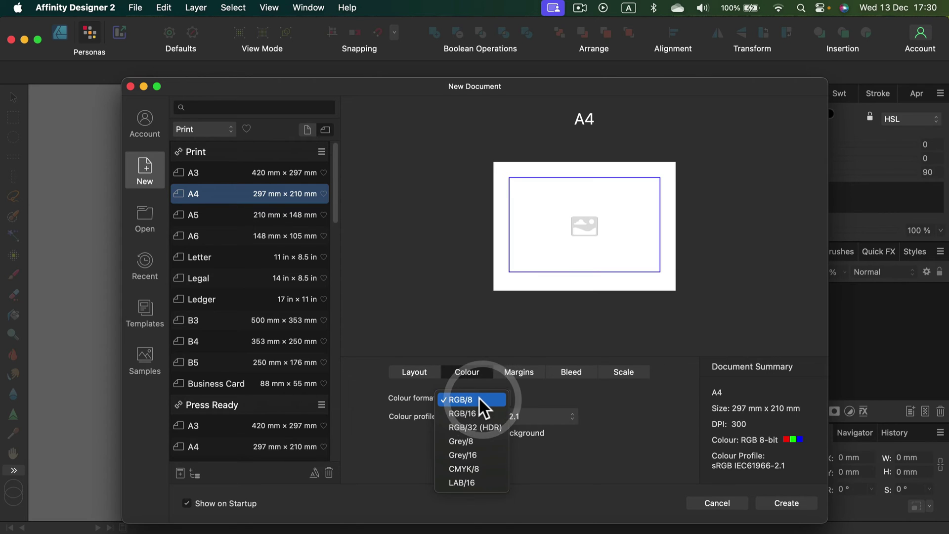
left_click(465, 468)
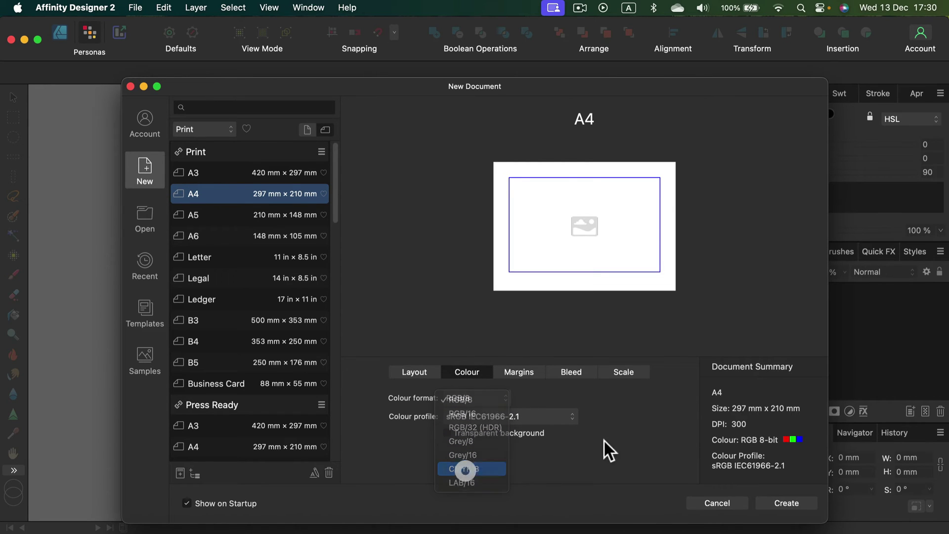
left_click(543, 373)
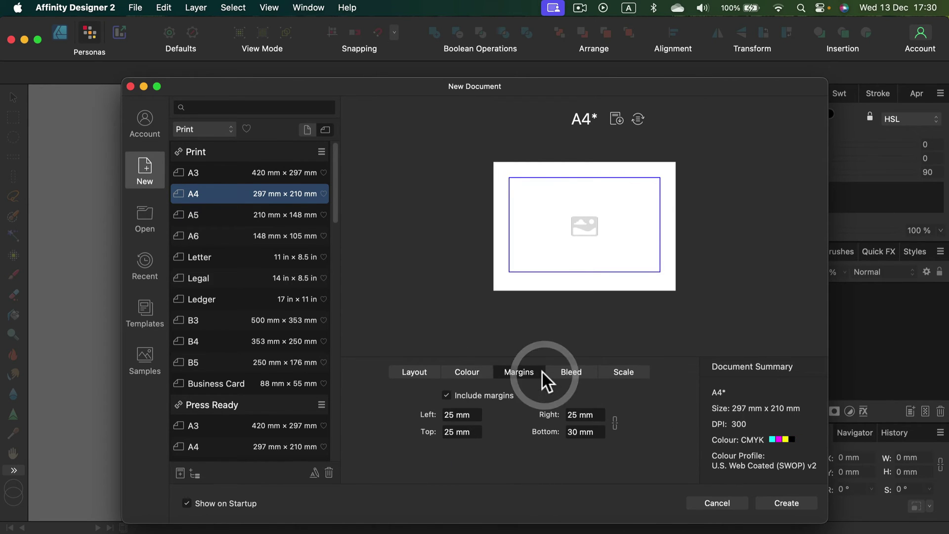
left_click(474, 396)
left_click(578, 374)
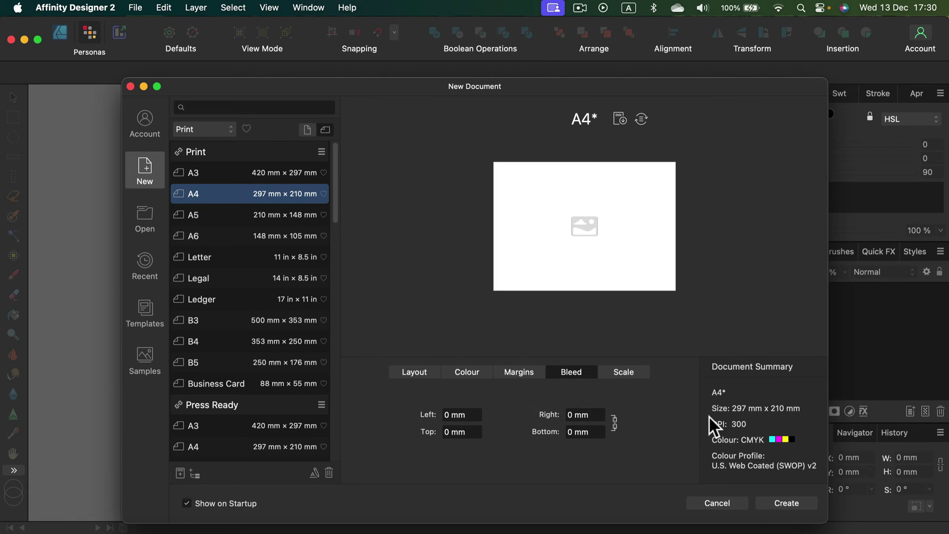
left_click(306, 131)
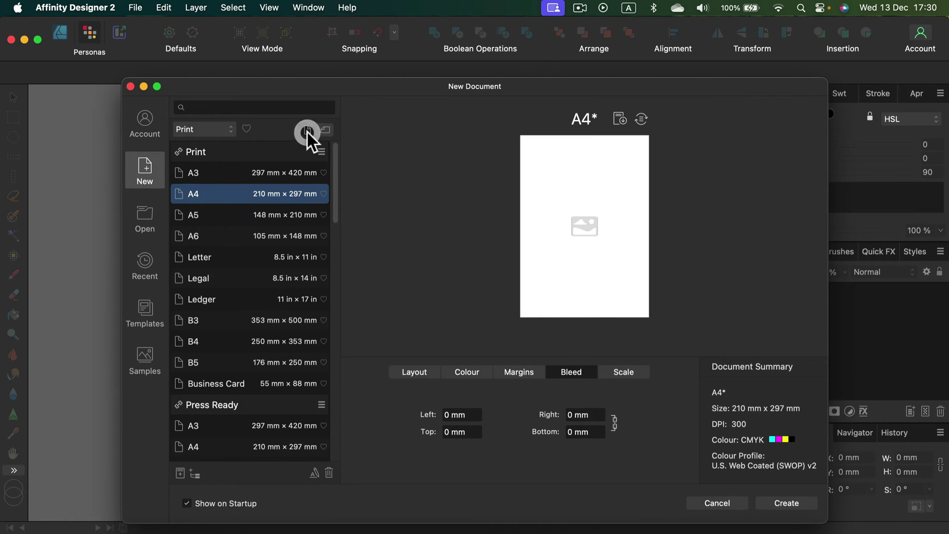
left_click(786, 503)
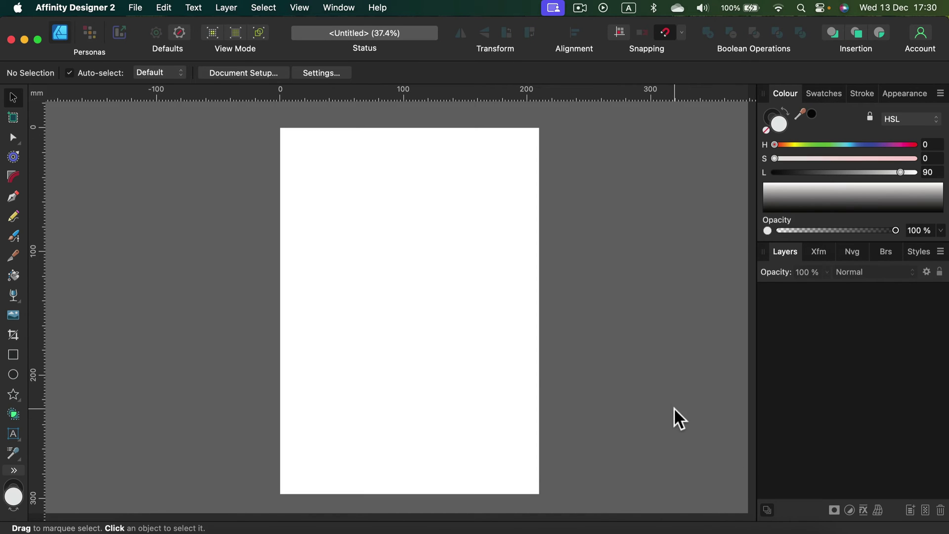
Insert artboards until the document holds Artboard1 through Artboard13.
left_click(13, 117)
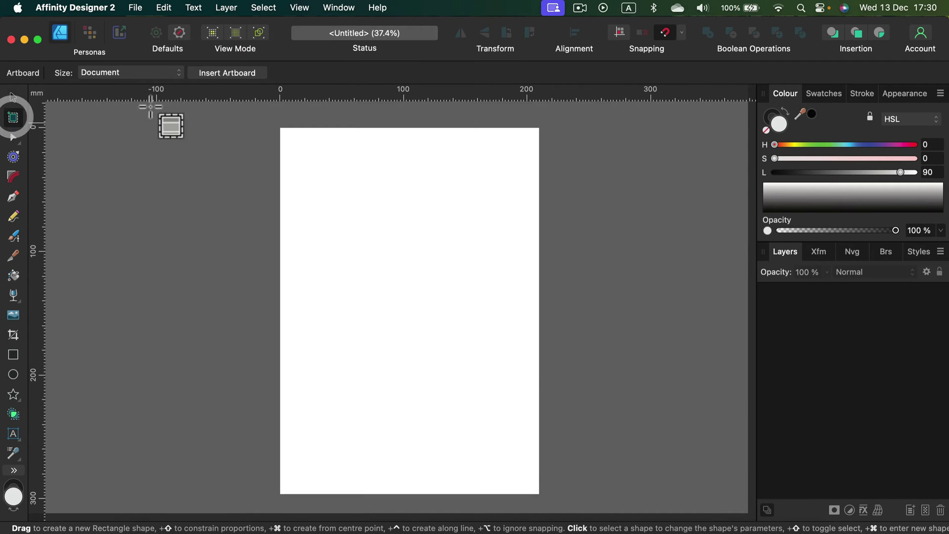
left_click(238, 74)
left_click(238, 74)
double_click(239, 74)
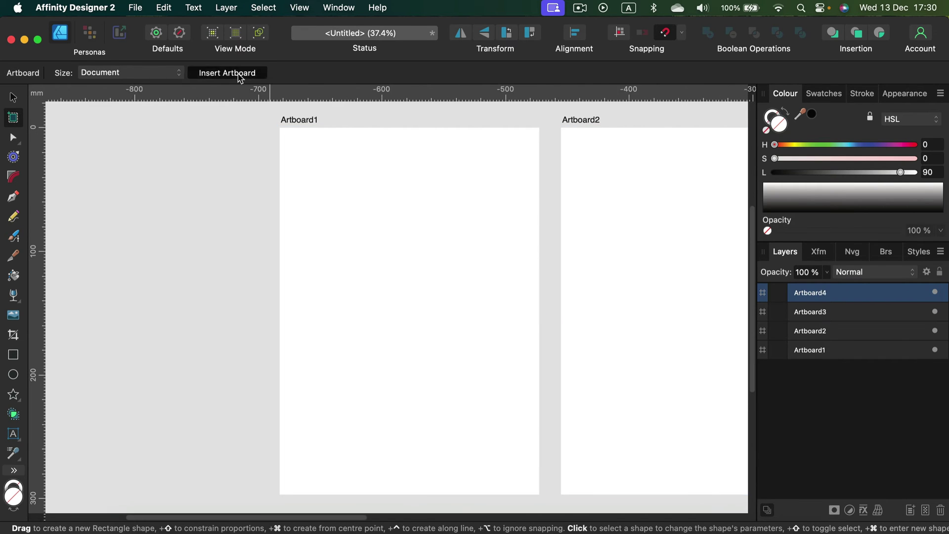
left_click(240, 74)
double_click(240, 74)
double_click(239, 74)
double_click(240, 74)
left_click(240, 75)
left_click(240, 75)
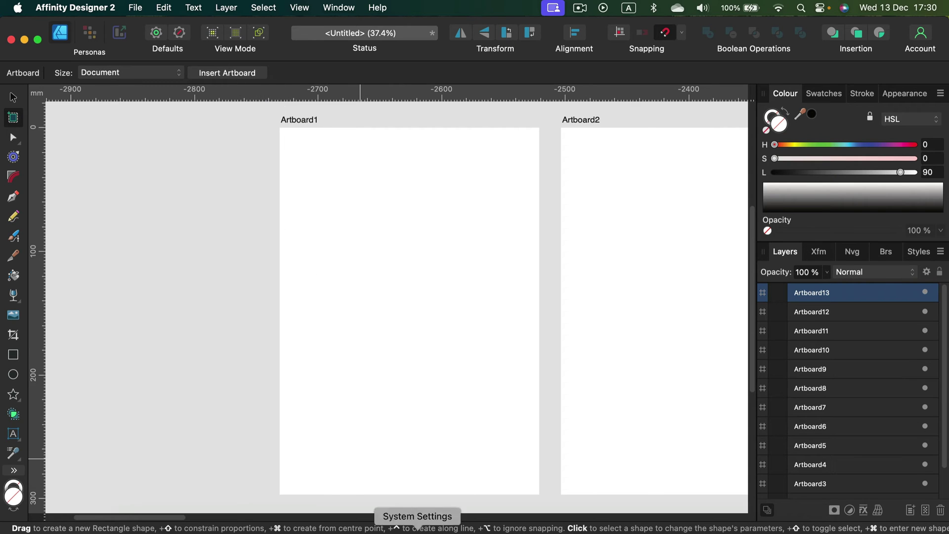
In Publisher, select the large 2024 title on the cover page.
left_click(601, 528)
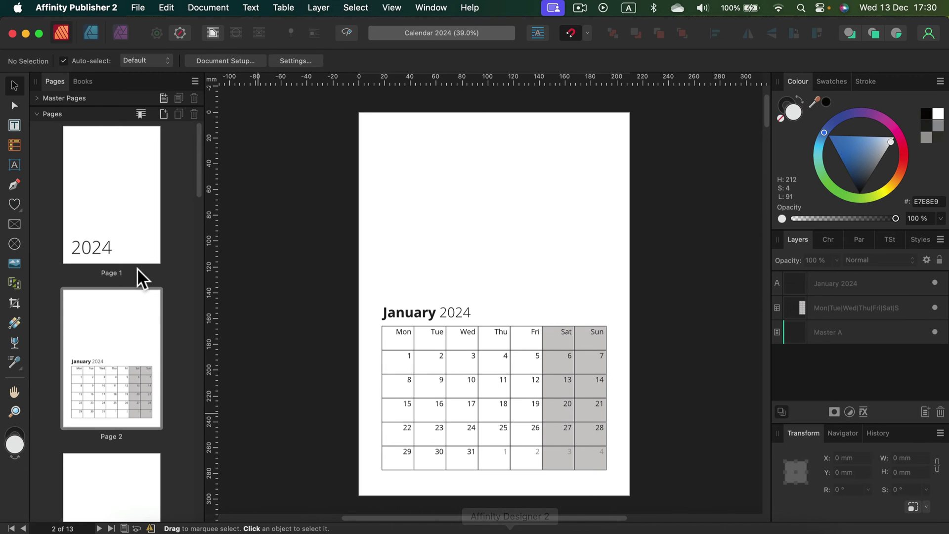
scroll(411, 306, "up", 10)
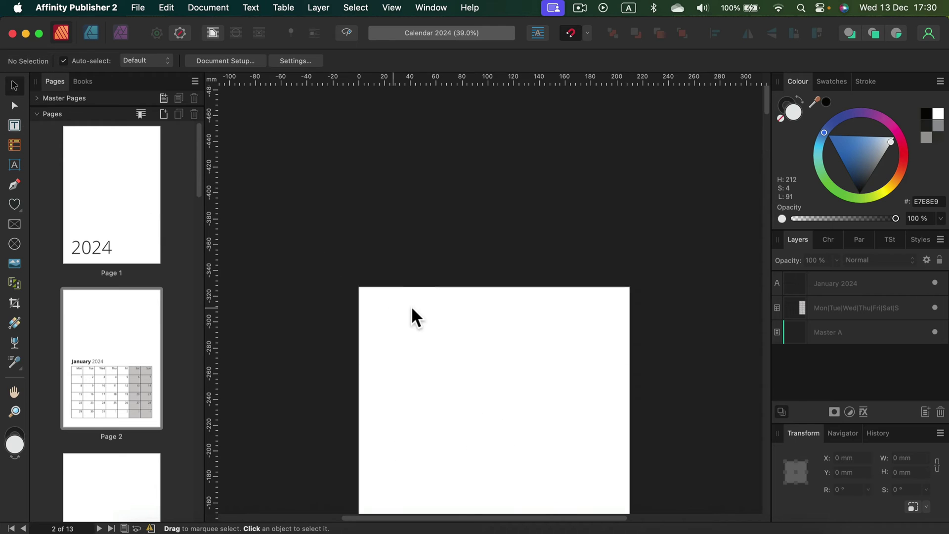
left_click(449, 361)
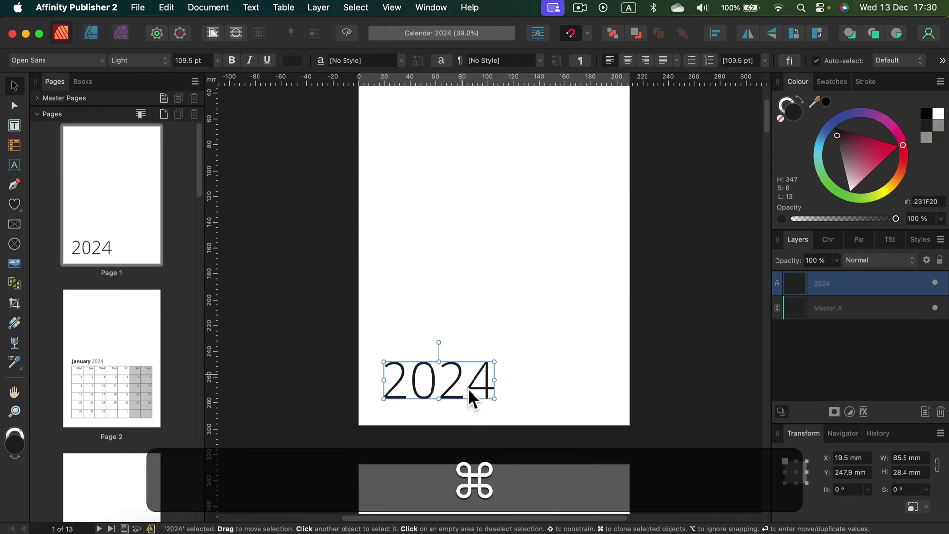
Copy the 2024 title and paste it onto Artboard1 in Designer.
key("super+c")
left_click(510, 528)
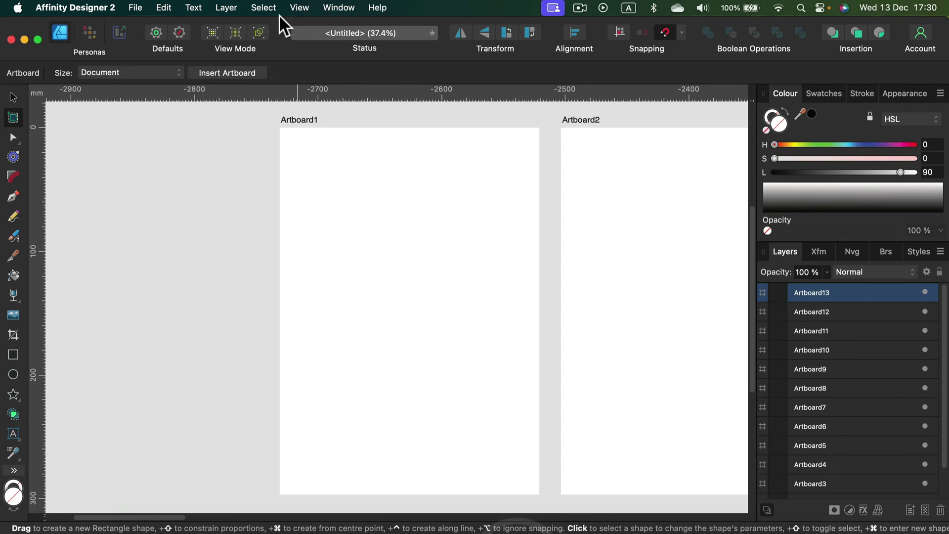
left_click(13, 98)
left_click(316, 120)
key("super+v")
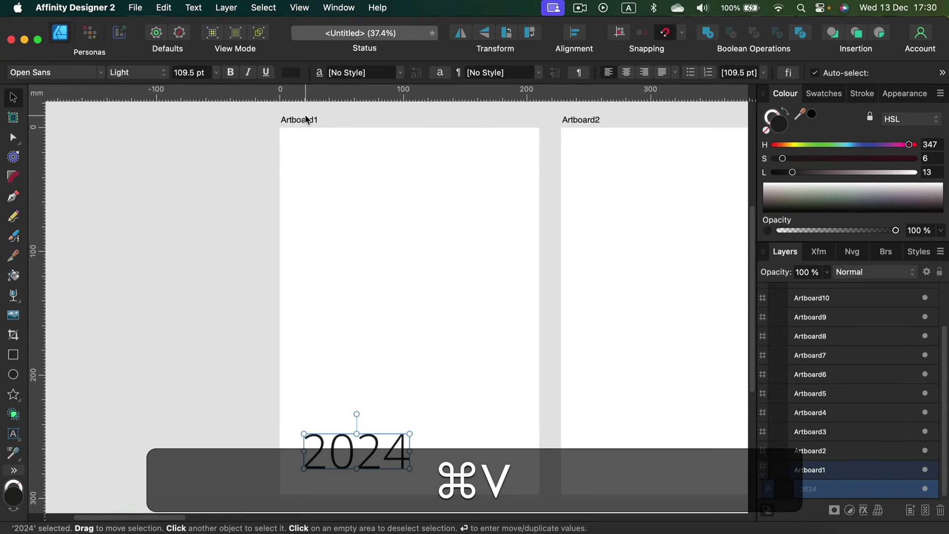
left_click(320, 458)
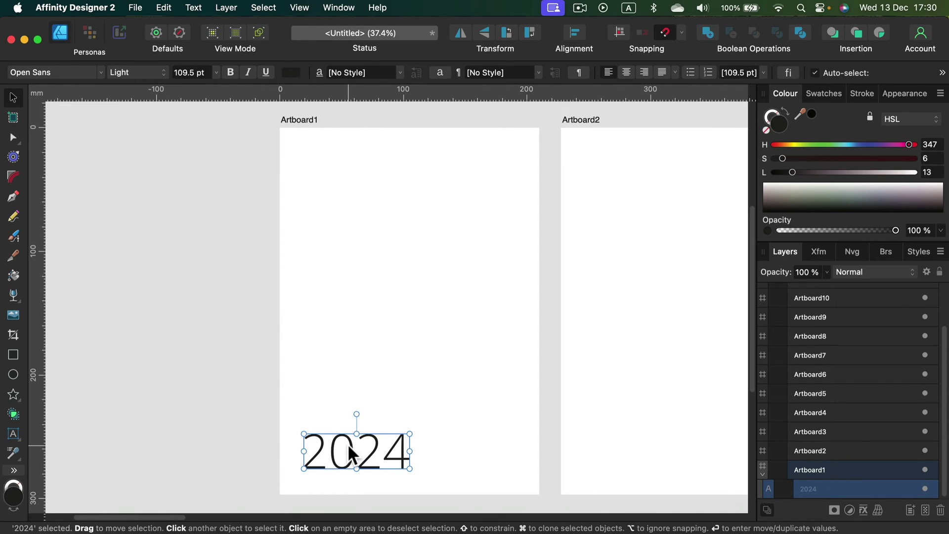
Copy the January 2024 heading and table from Publisher's page 2, then return to Designer.
left_click(601, 528)
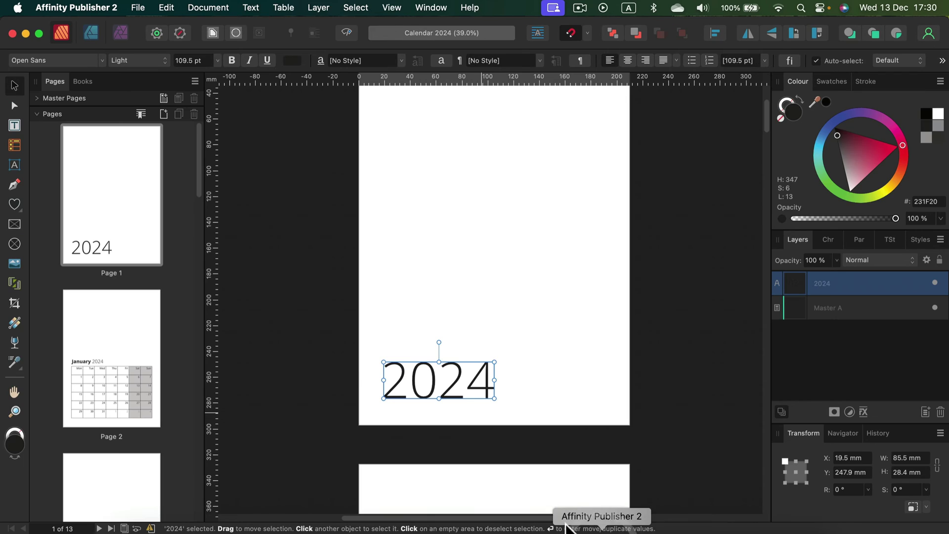
scroll(357, 364, "down", 10)
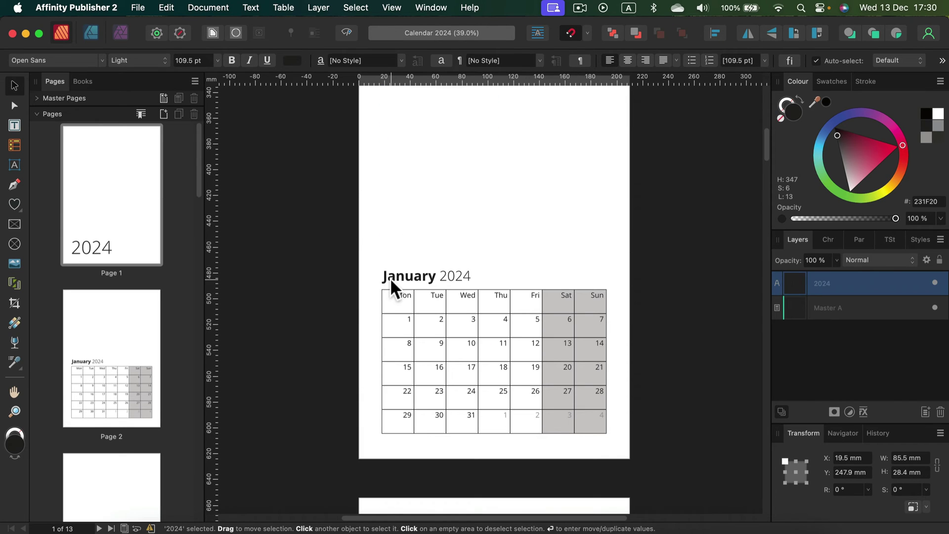
left_click_drag(375, 248, 621, 449)
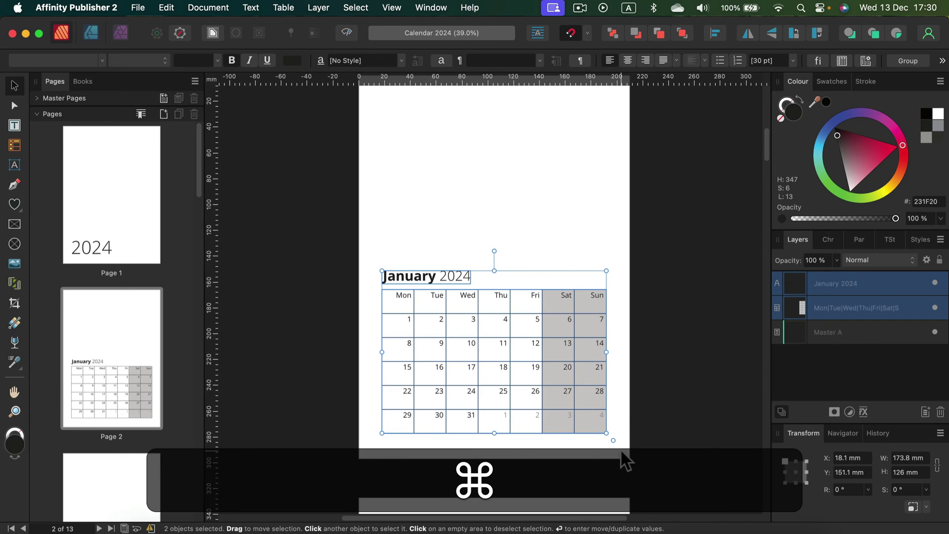
key("super+c")
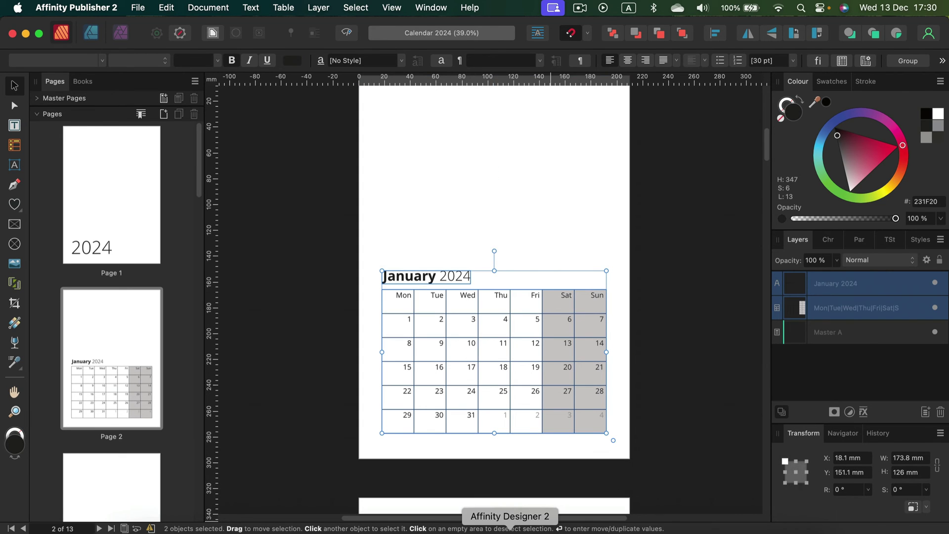
left_click(510, 530)
Paste the January 2024 heading and table onto Artboard2.
left_click(582, 118)
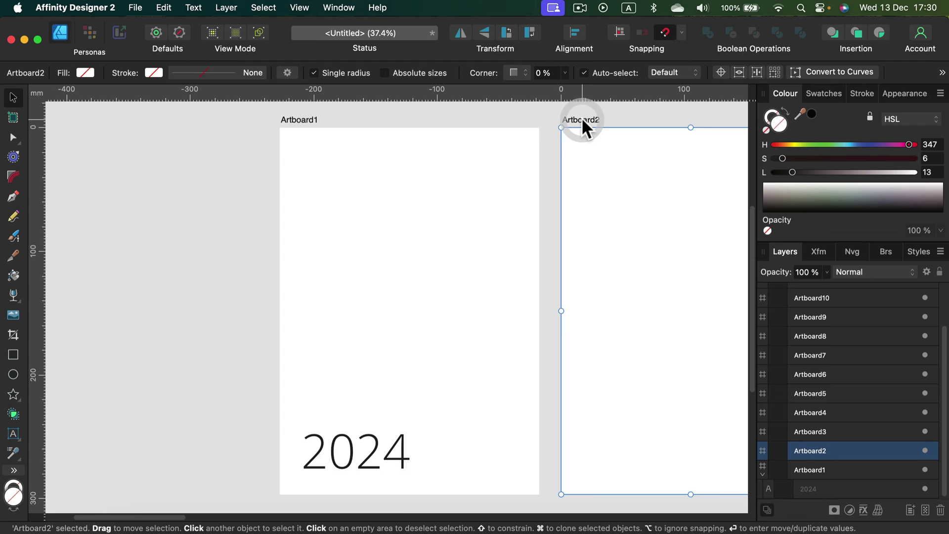
key("space")
left_click_drag(636, 322, 393, 334)
key("super+v")
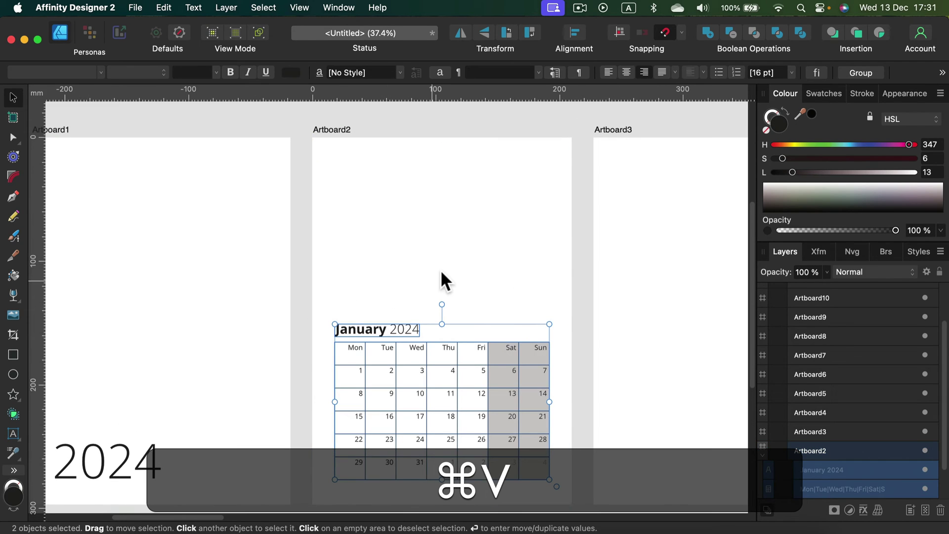
left_click(453, 263)
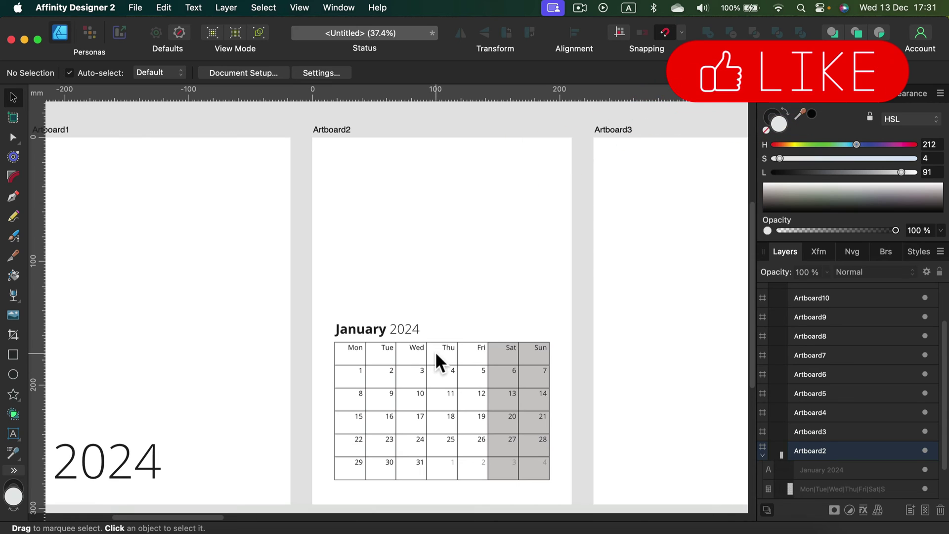
Test adding and removing columns in the pasted January table, then deselect it.
left_click(434, 370)
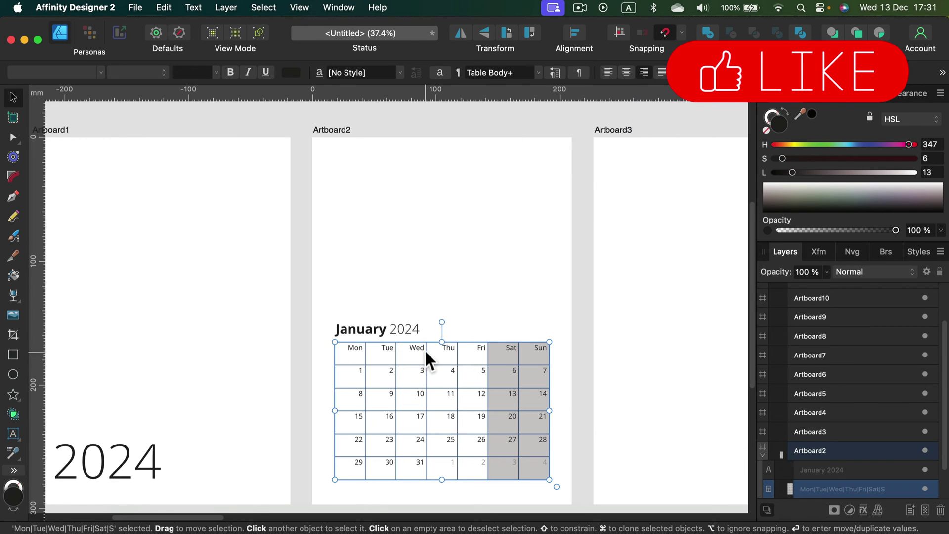
double_click(450, 349)
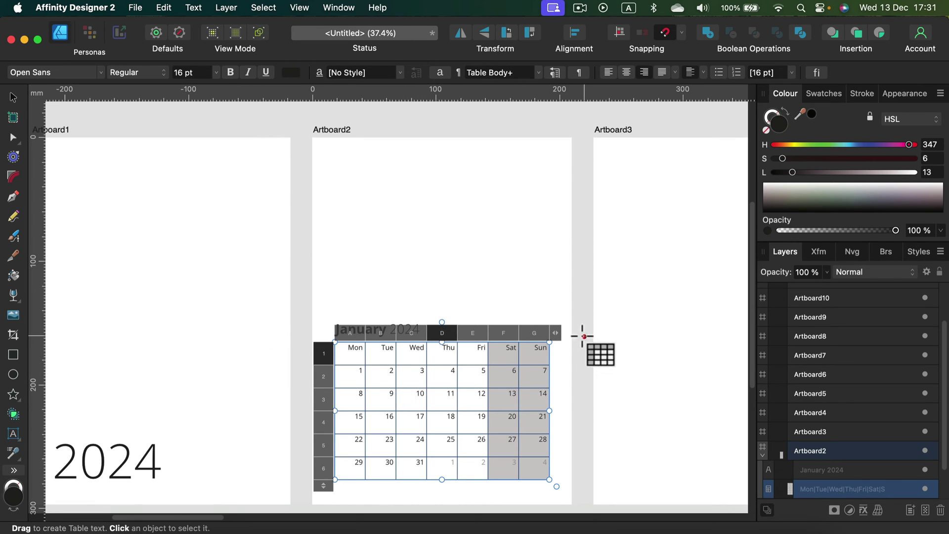
left_click(567, 333)
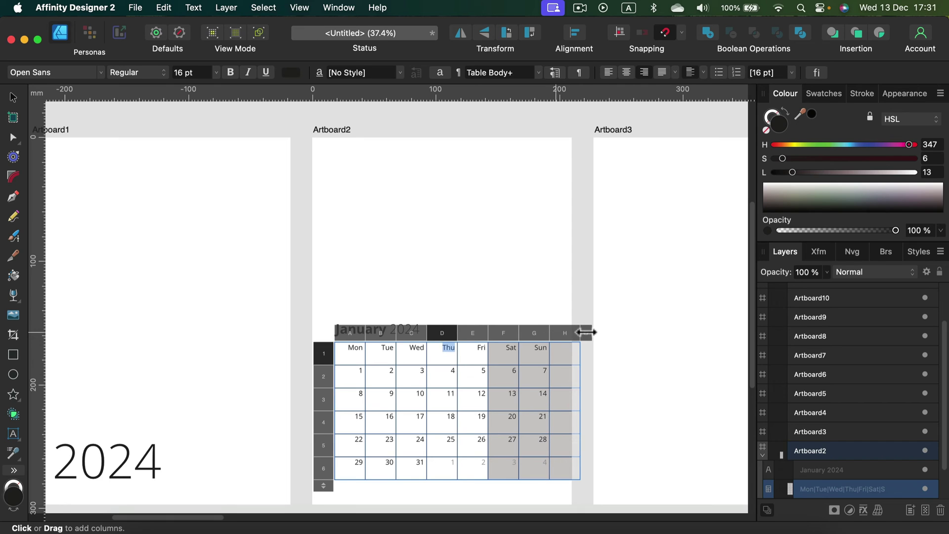
left_click_drag(625, 332, 550, 343)
left_click(12, 96)
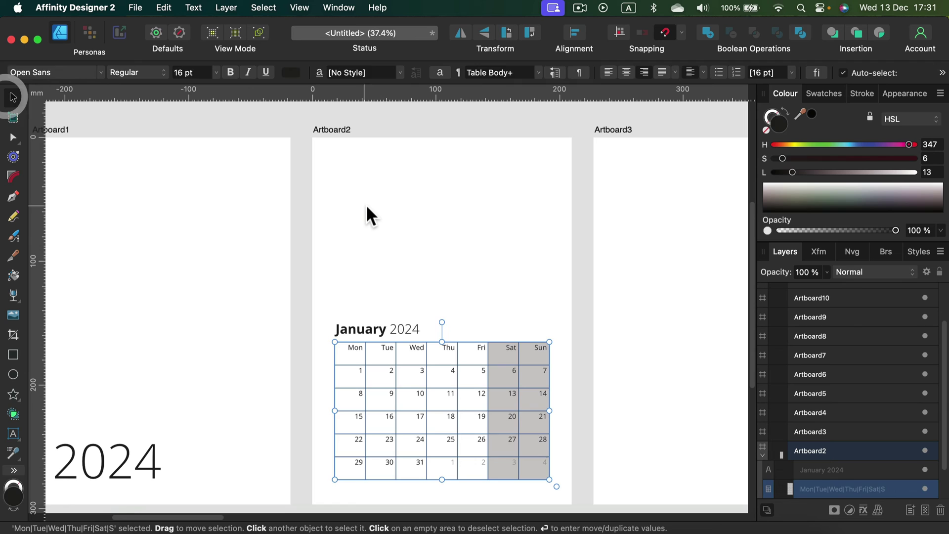
left_click(367, 208)
scroll(408, 269, "down", 2)
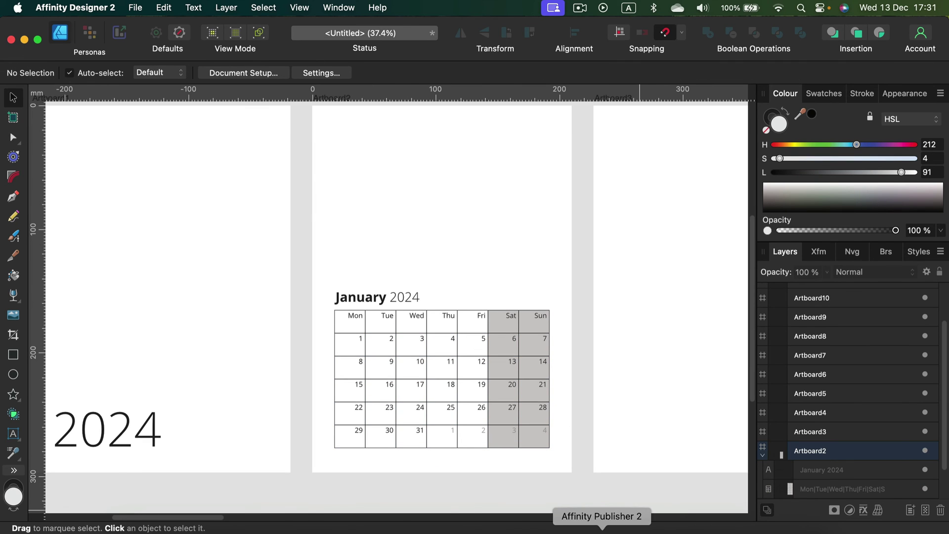
In Publisher, copy the February 2024 heading and table.
left_click(615, 533)
scroll(515, 371, "down", 5)
scroll(502, 379, "down", 5)
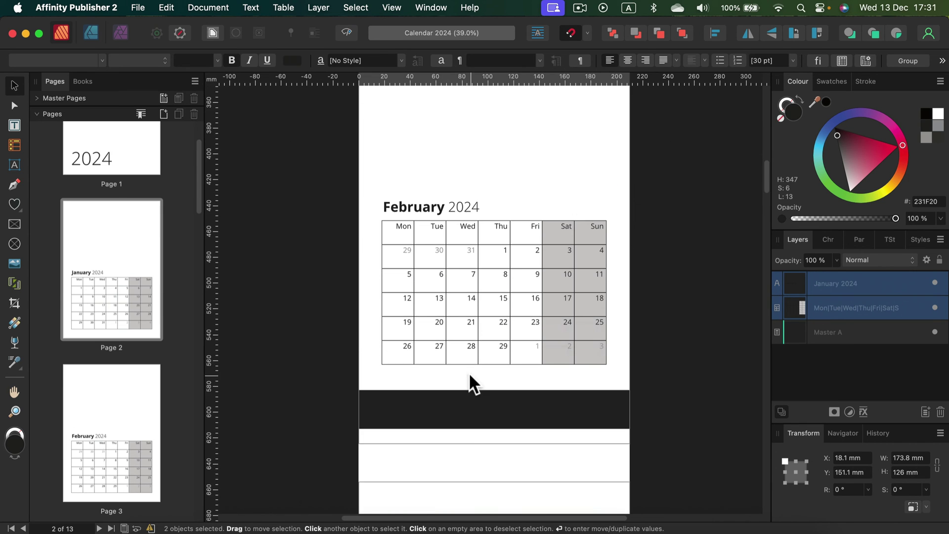
left_click_drag(370, 172, 644, 412)
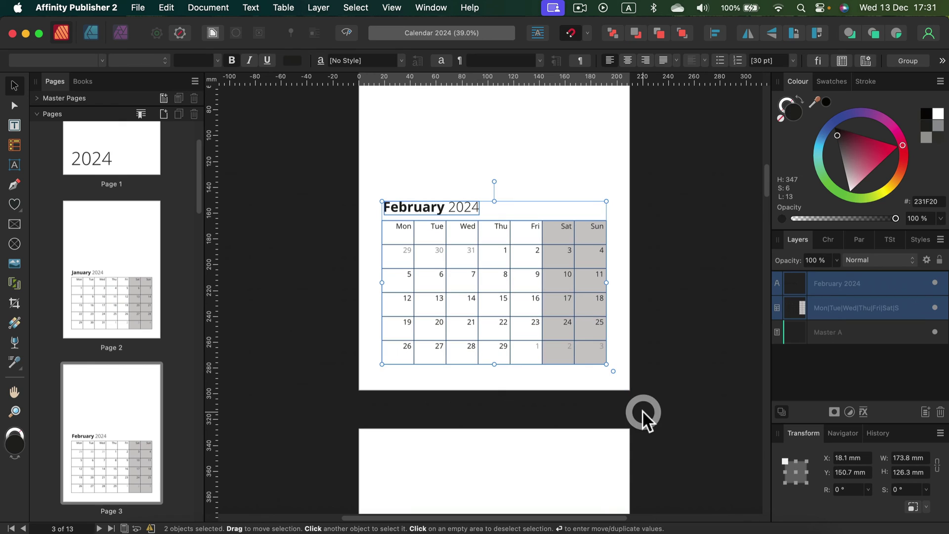
key("super+c")
Paste February onto Artboard3, move through the month artboards, and zoom to fit all thirteen.
left_click(509, 529)
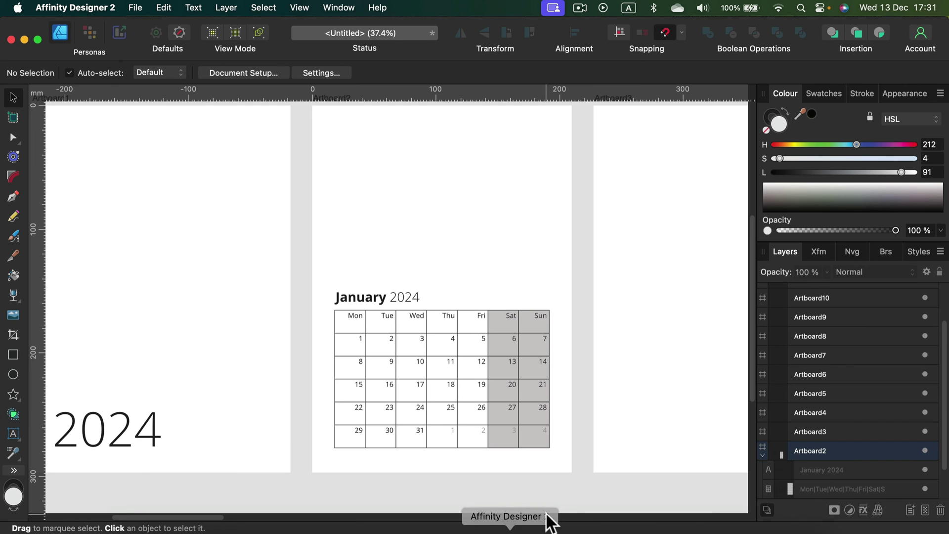
left_click_drag(659, 269, 335, 203)
left_click(329, 116)
key("super+v")
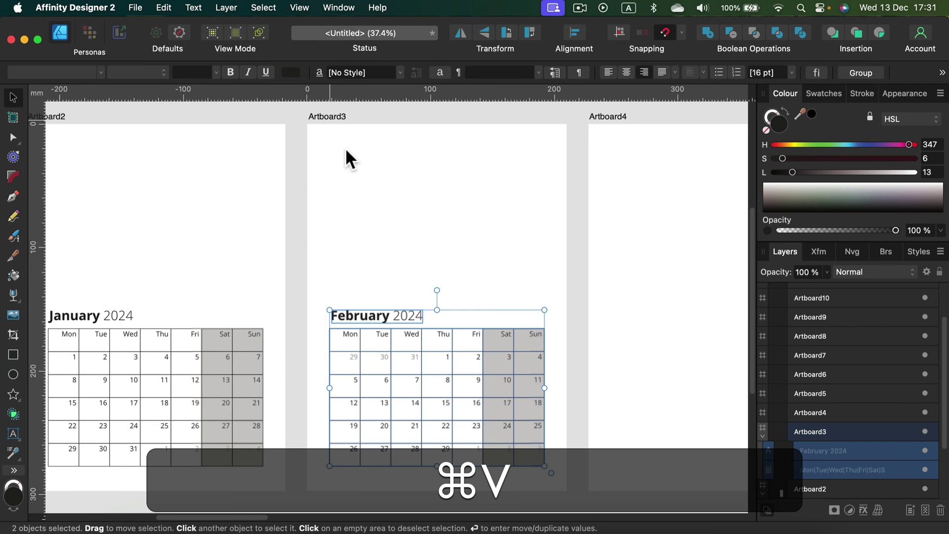
left_click(601, 226)
left_click_drag(642, 240, 316, 237)
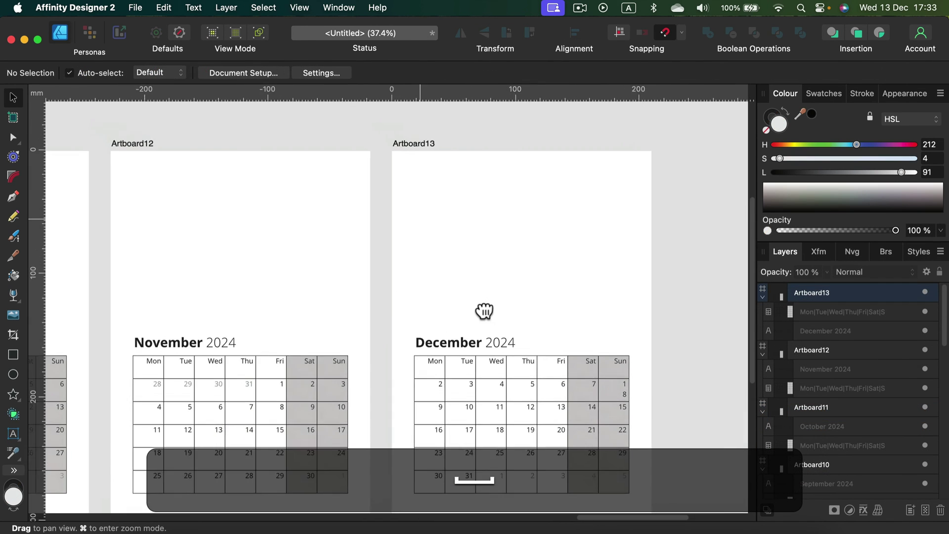
left_click_drag(484, 310, 492, 287)
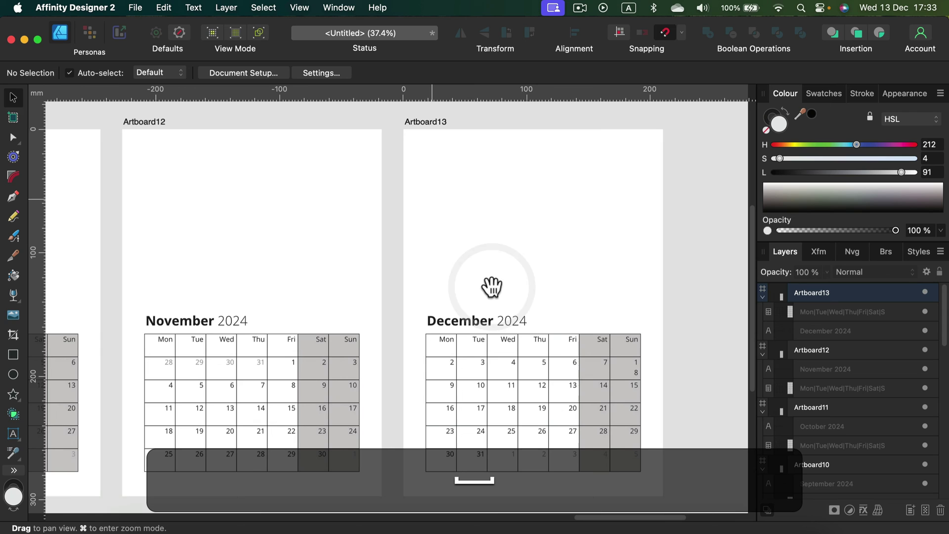
key("super+0")
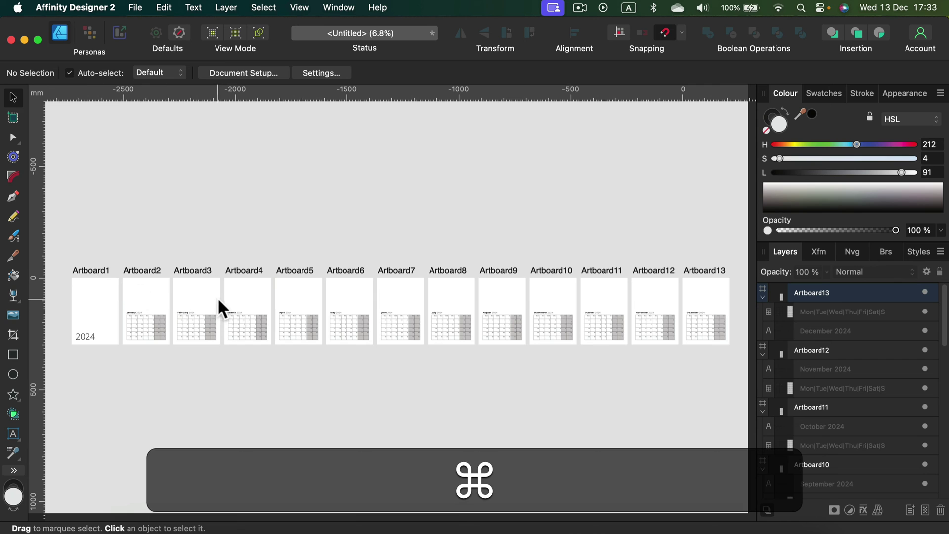
key("super+equal")
key("super+equal")
key("super+equal")
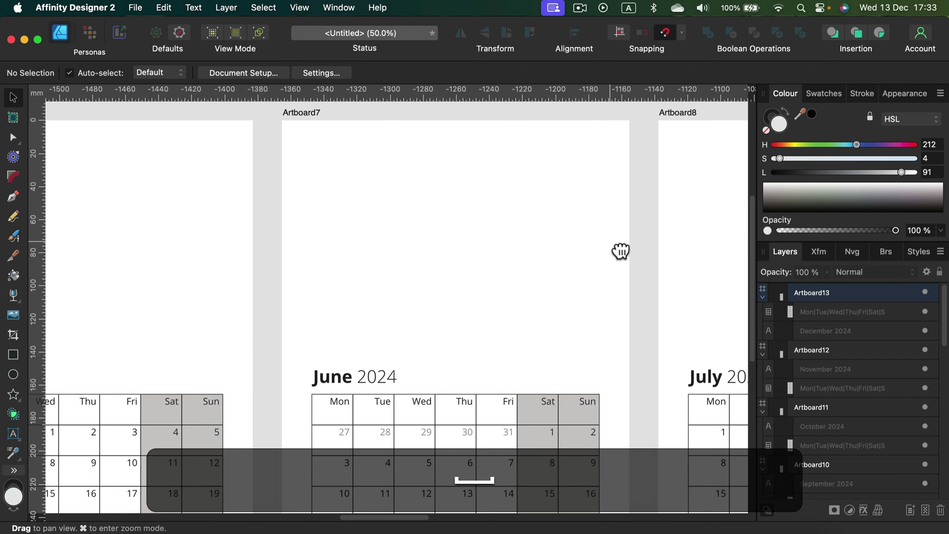
left_click_drag(621, 250, 218, 227)
left_click_drag(481, 261, 269, 172)
left_click_drag(632, 252, 223, 301)
left_click_drag(494, 316, 244, 297)
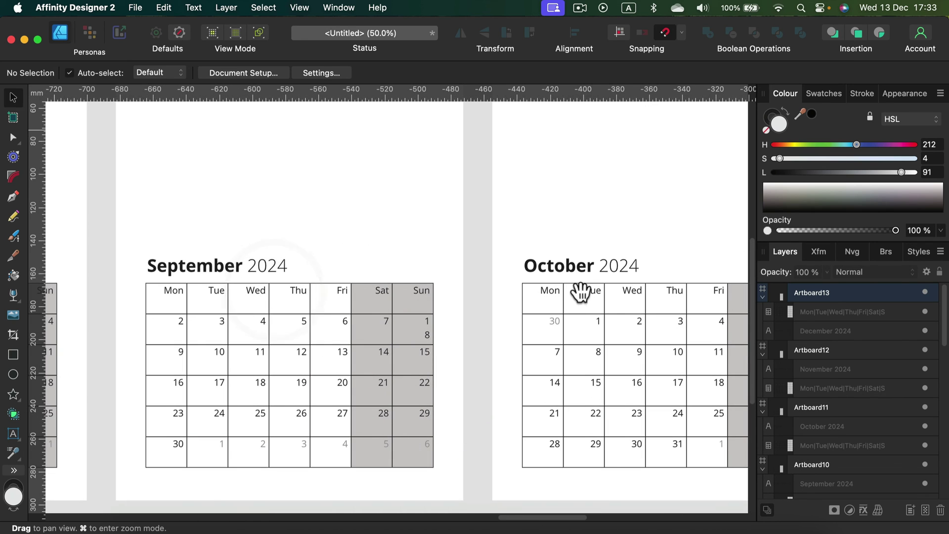
left_click_drag(603, 266, 329, 299)
left_click_drag(583, 293, 301, 249)
left_click_drag(674, 282, 318, 290)
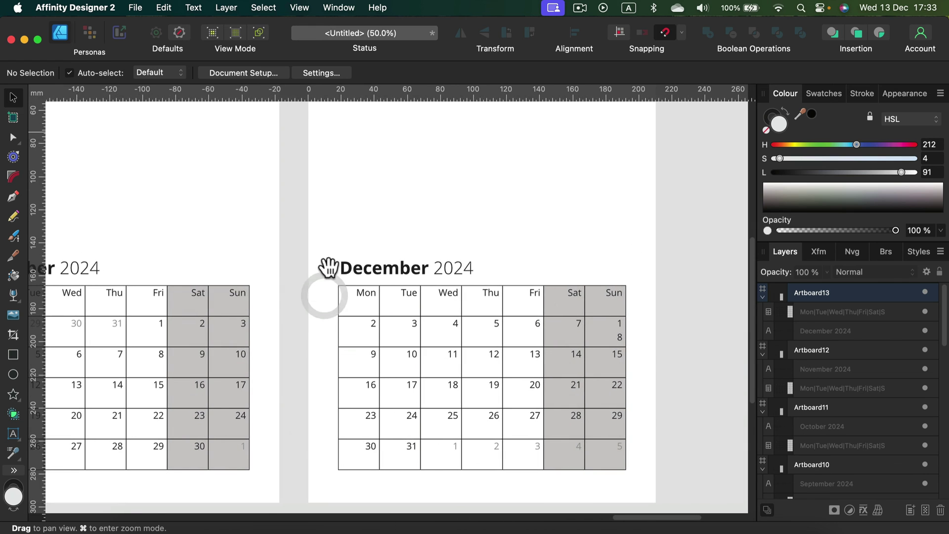
left_click_drag(388, 222, 298, 282)
left_click_drag(307, 244, 392, 292)
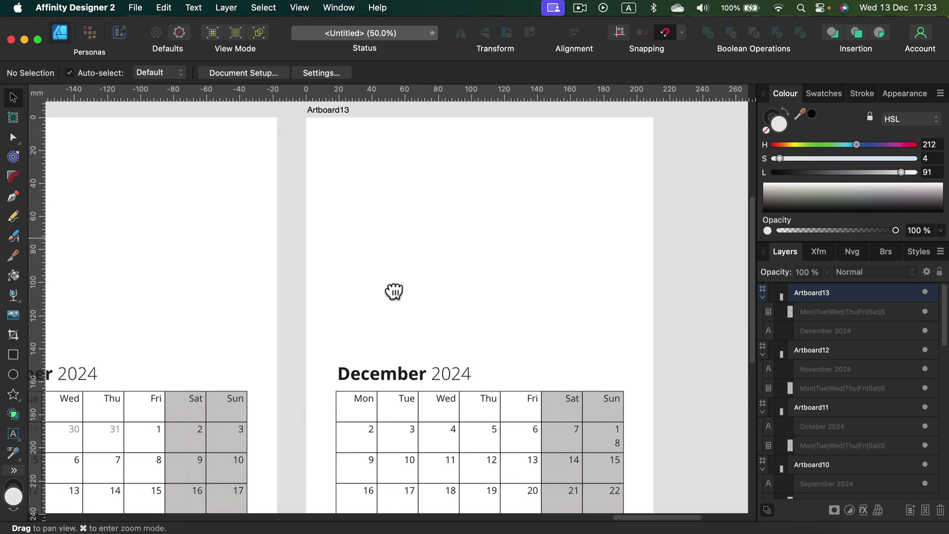
left_click_drag(324, 356, 396, 364)
left_click_drag(348, 402, 398, 322)
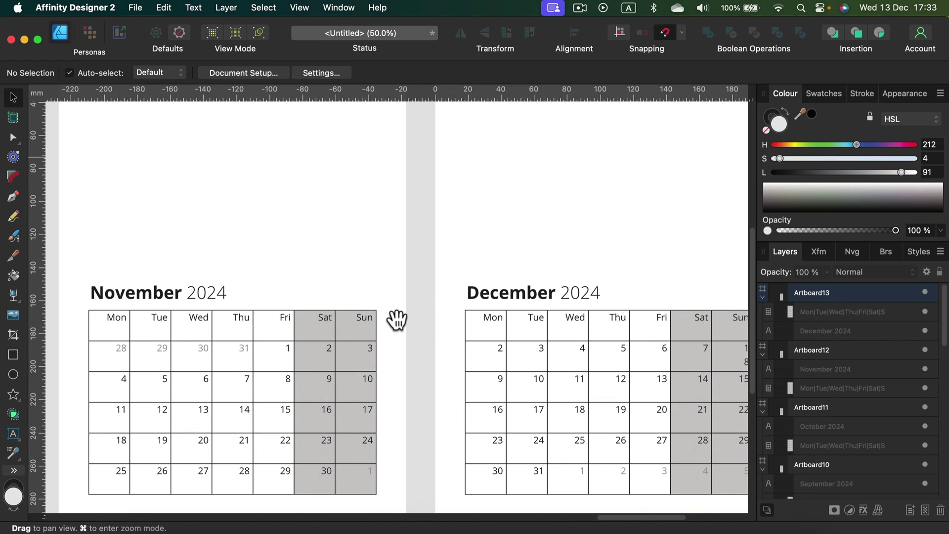
left_click_drag(269, 303, 476, 354)
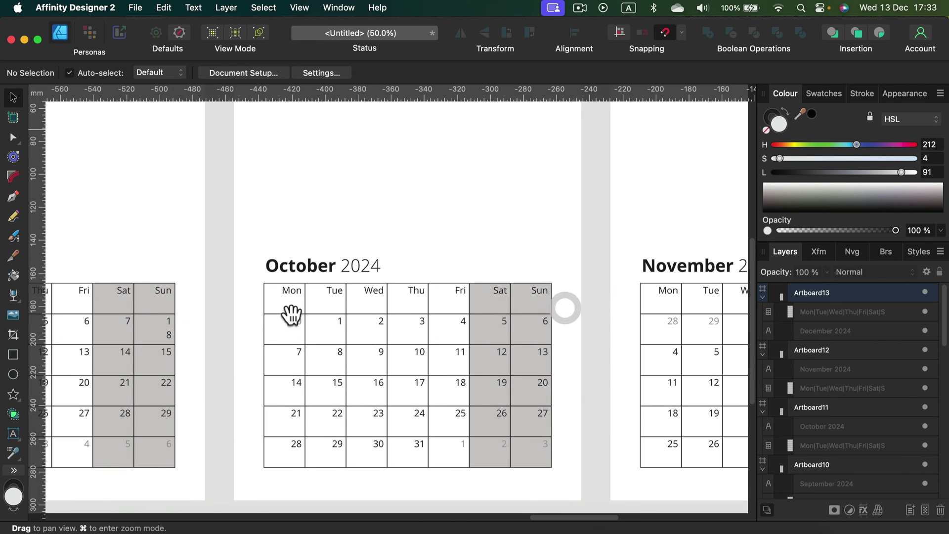